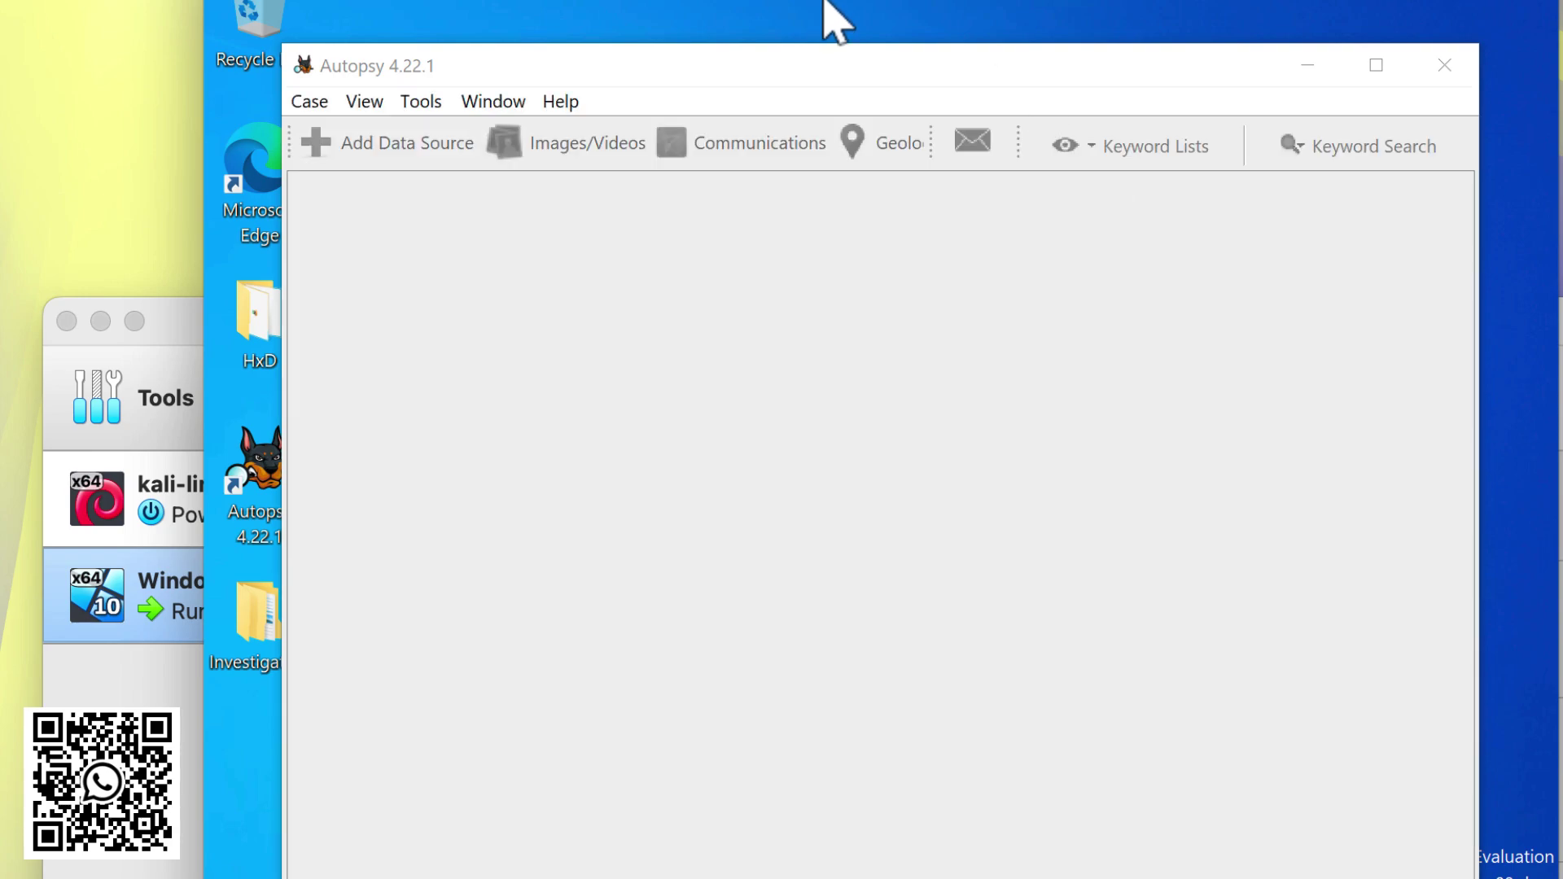
left_click(861, 69)
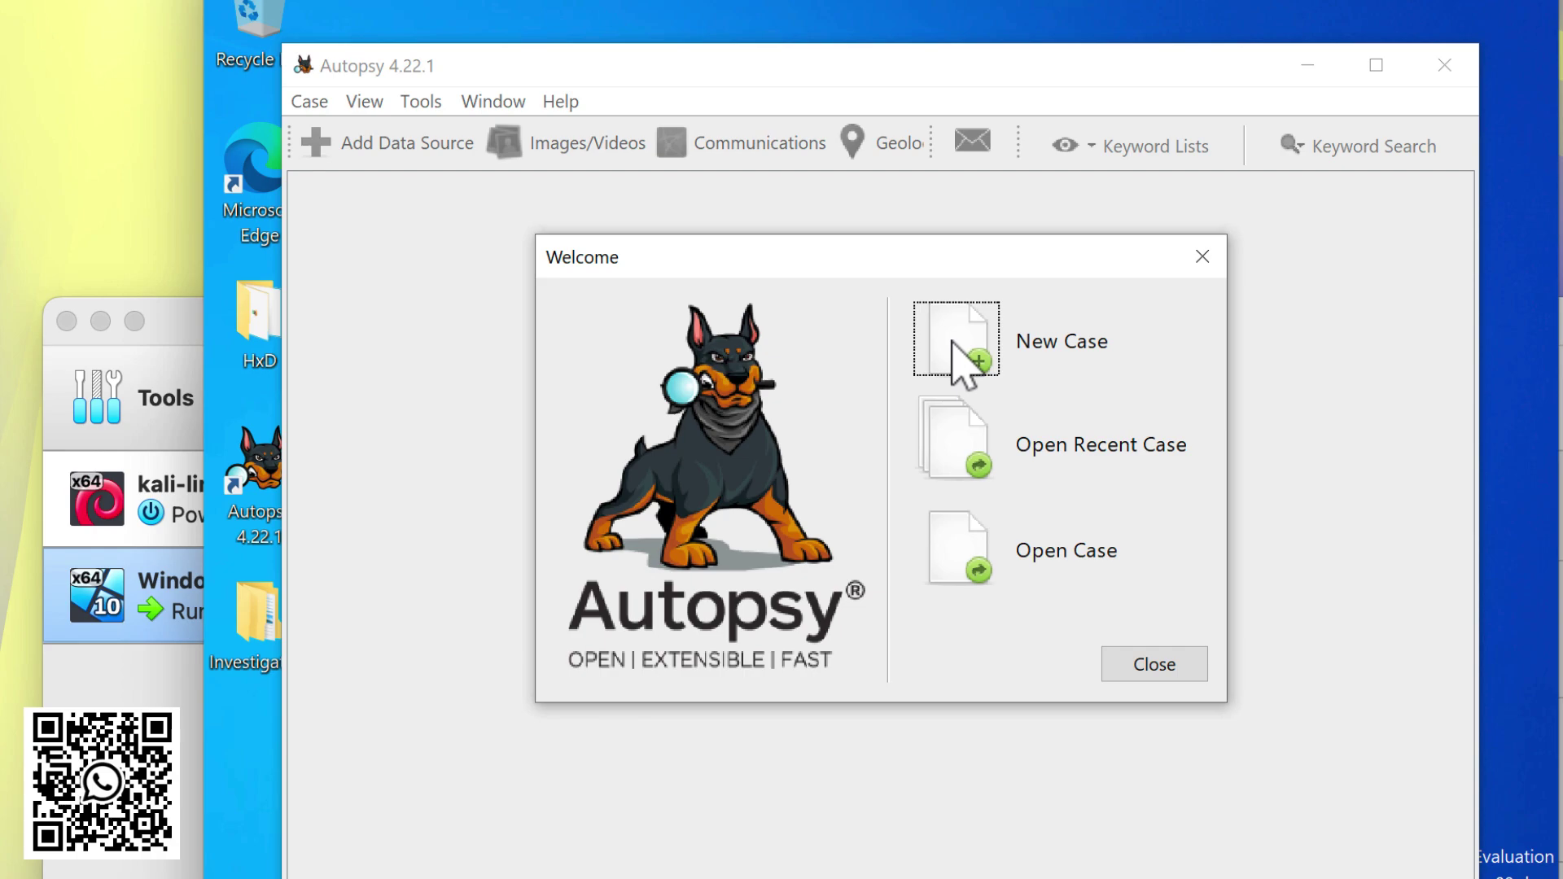
left_click(956, 341)
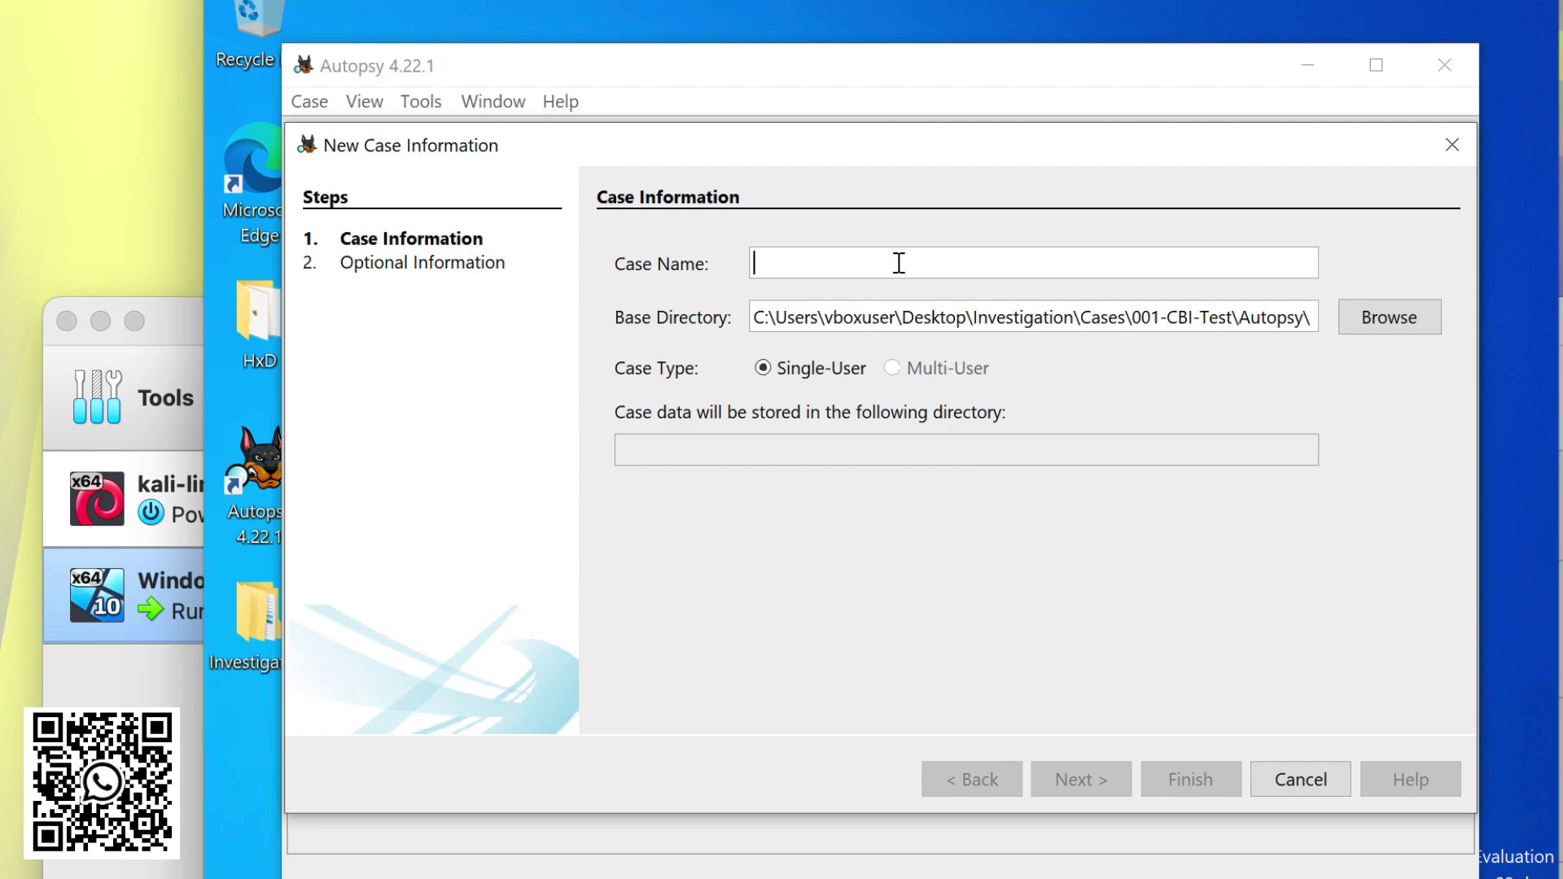
type("0111111111")
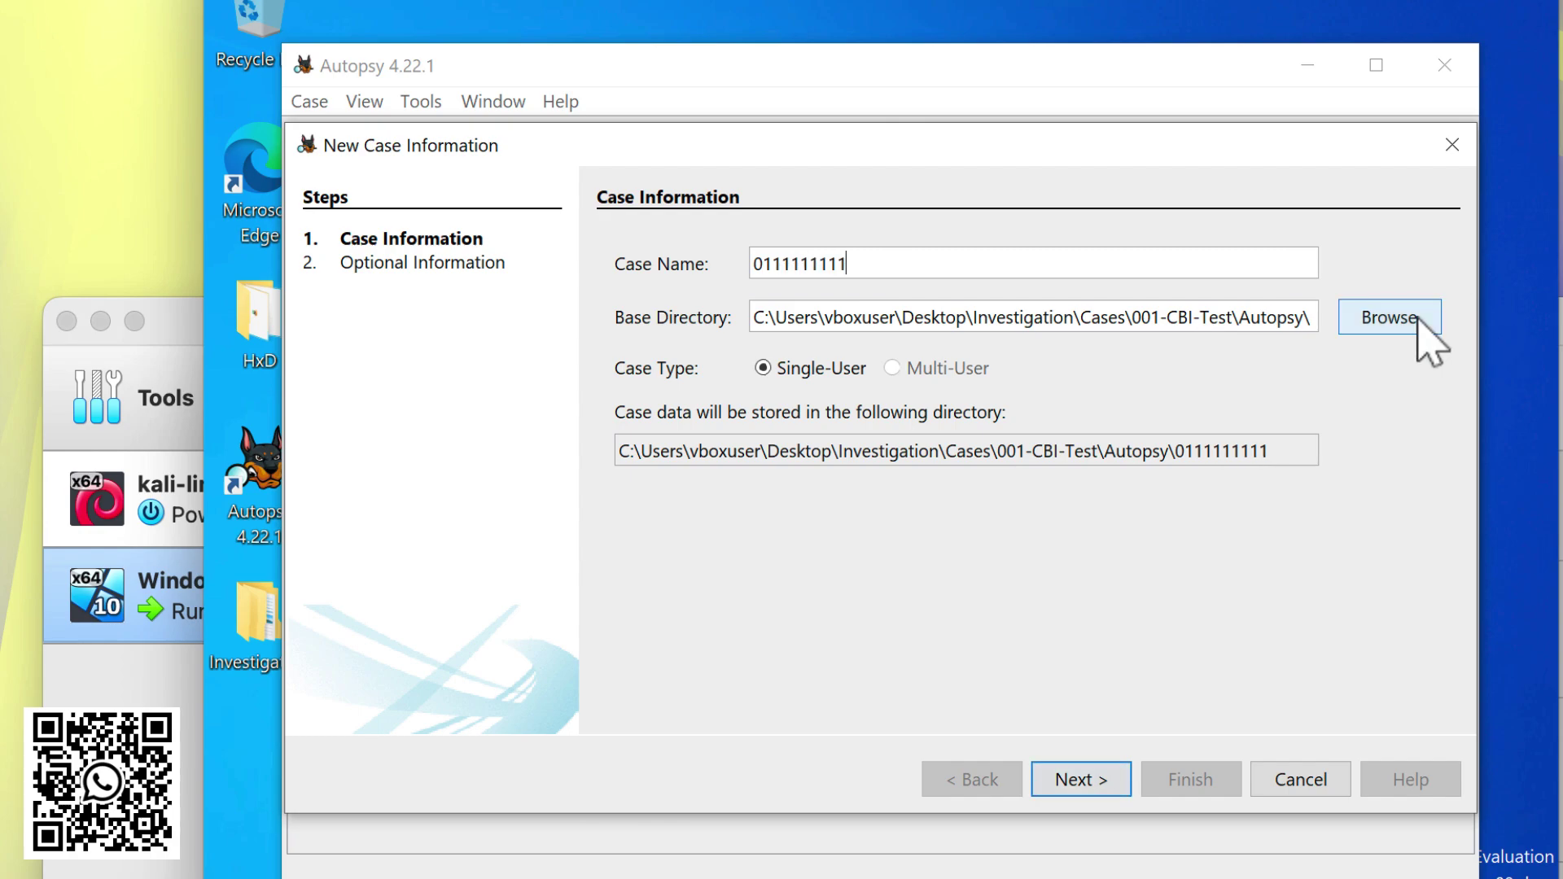
left_click(1388, 318)
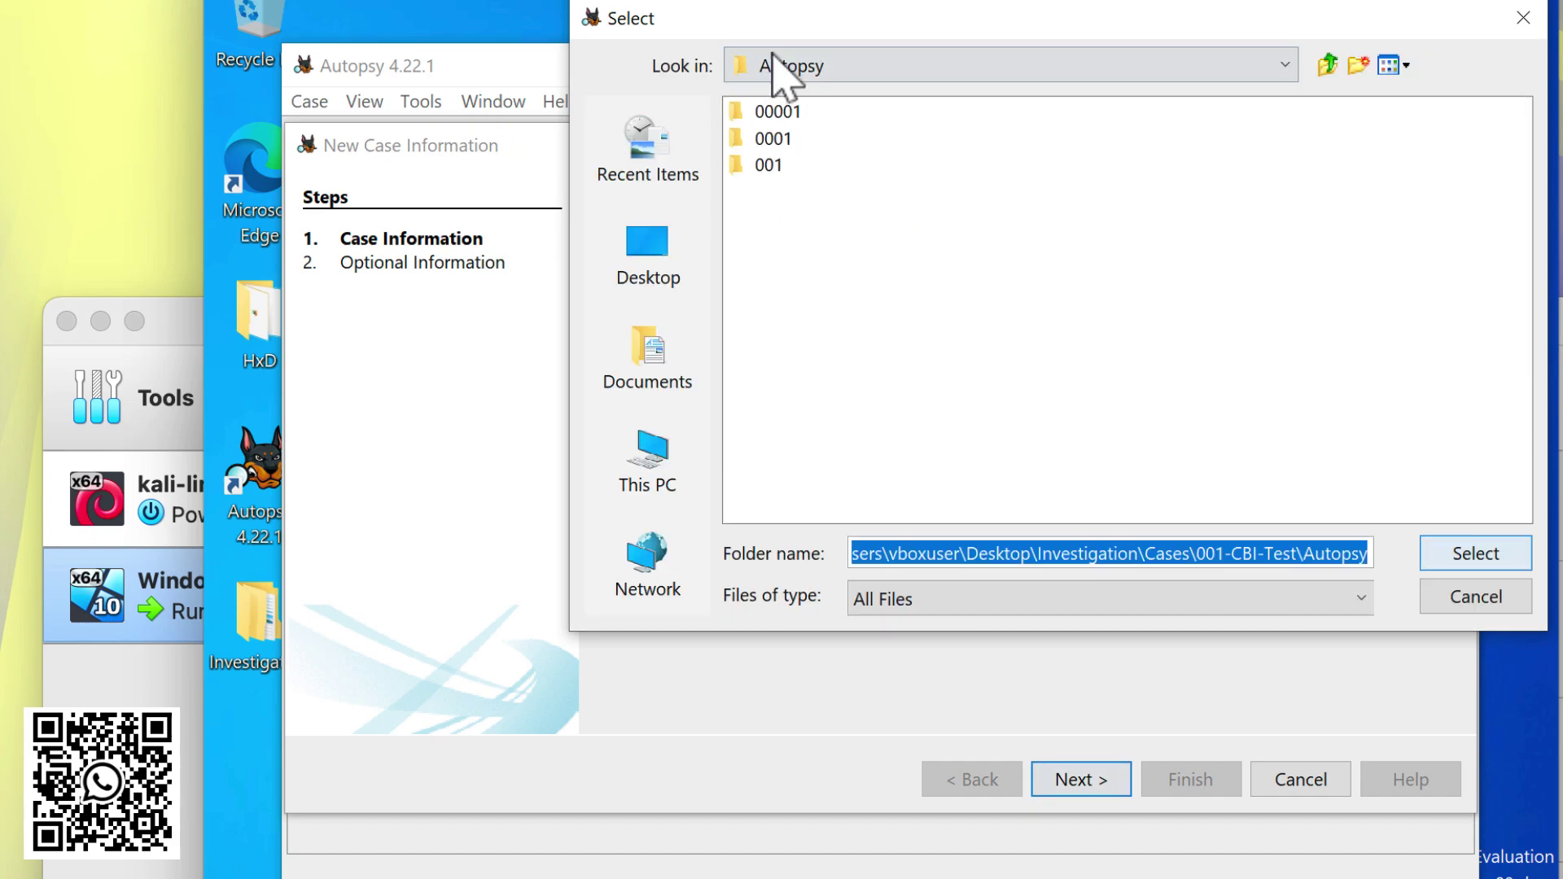
left_click(1471, 556)
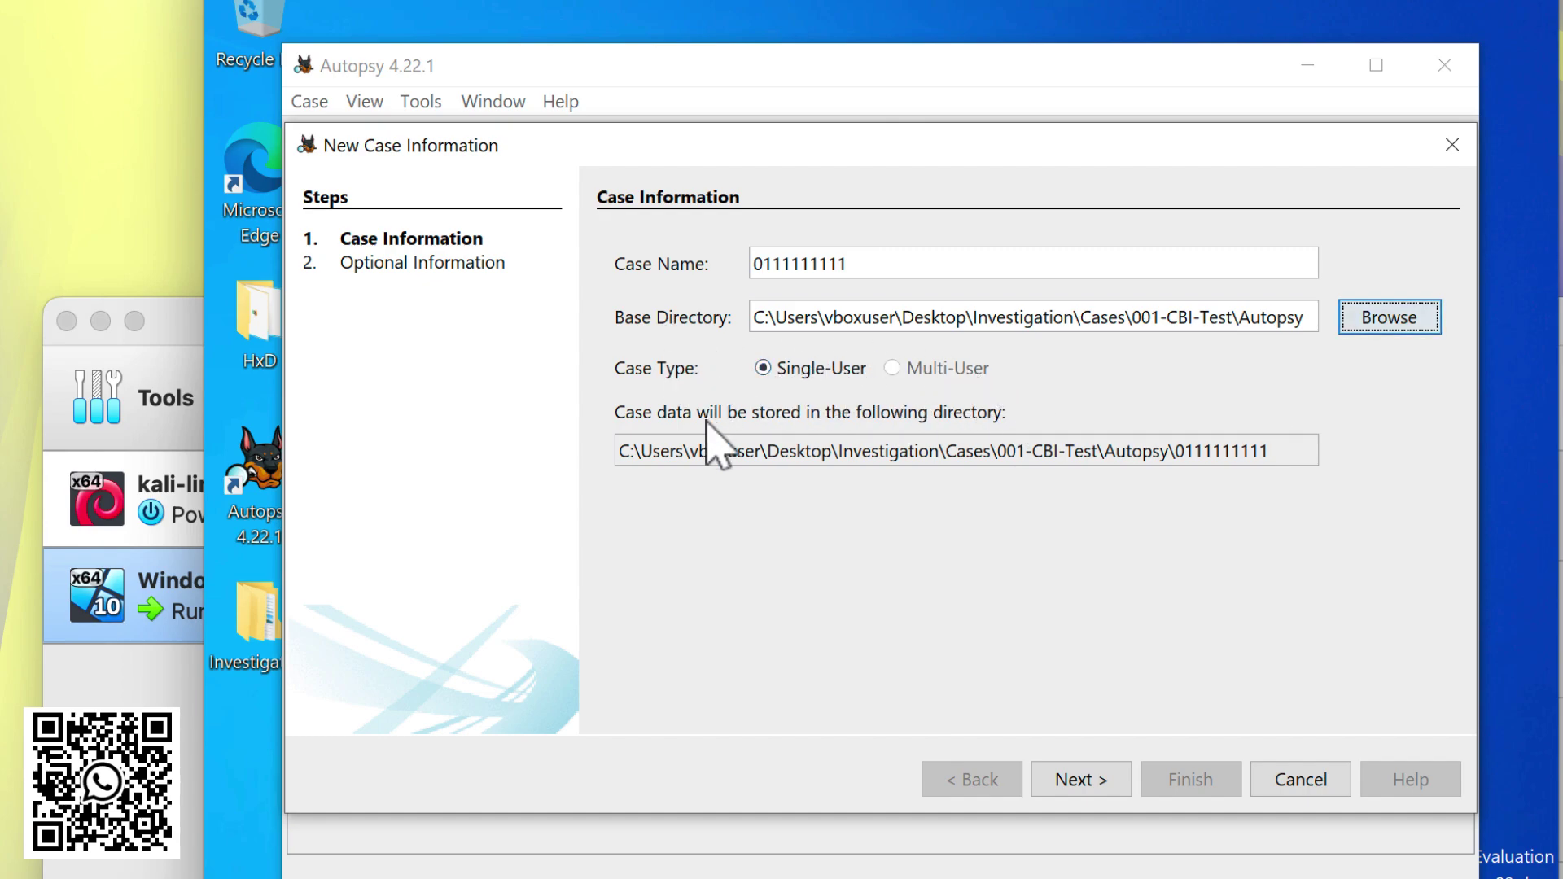
left_click(1096, 780)
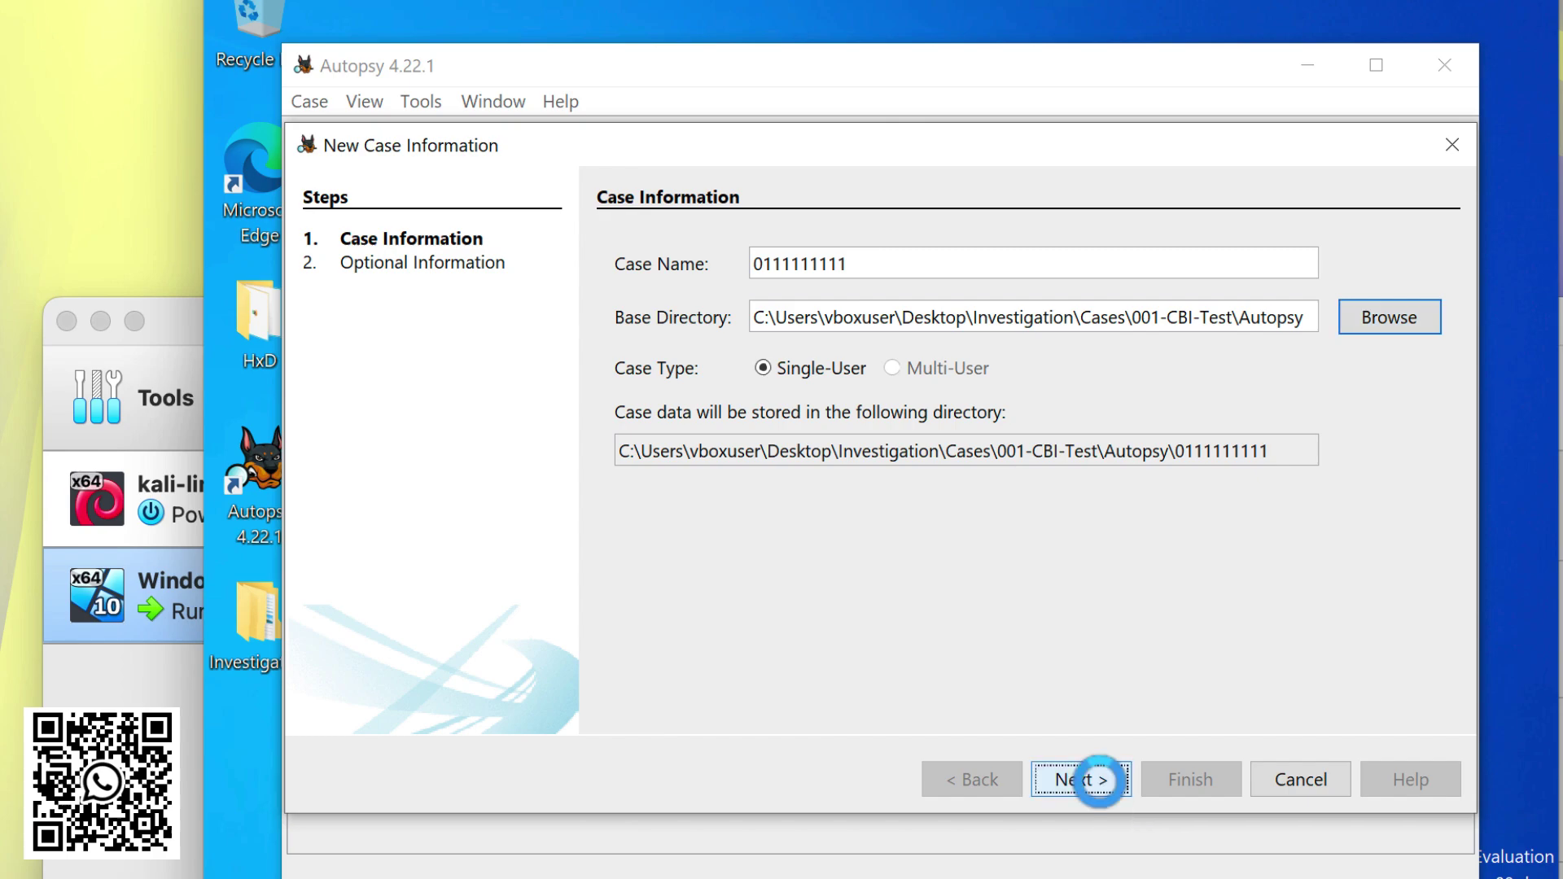
left_click(1095, 780)
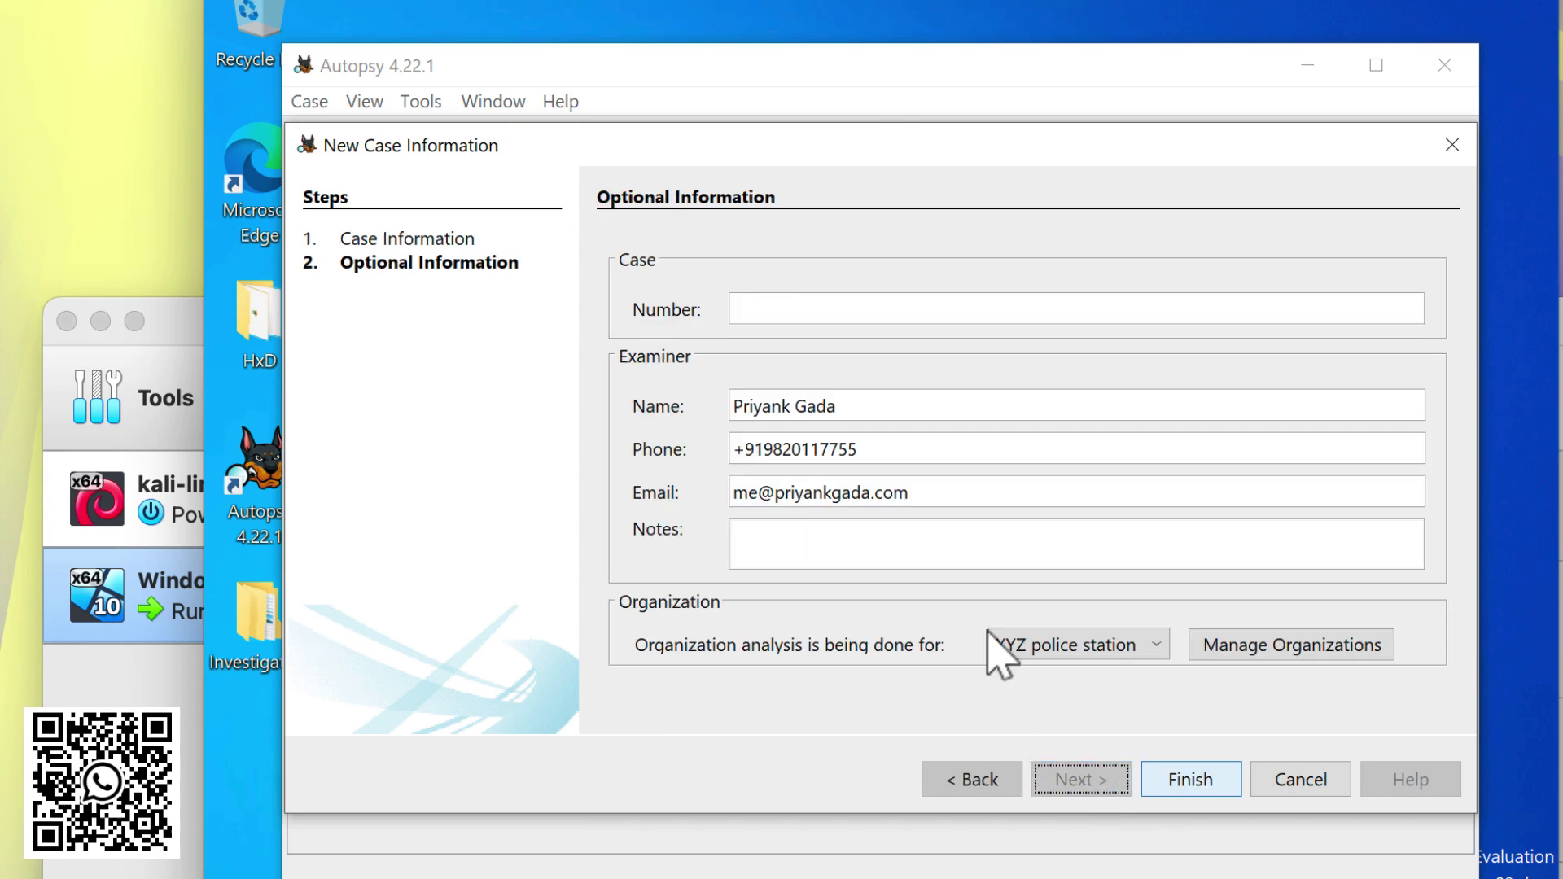
left_click(860, 305)
type("1231231321321321")
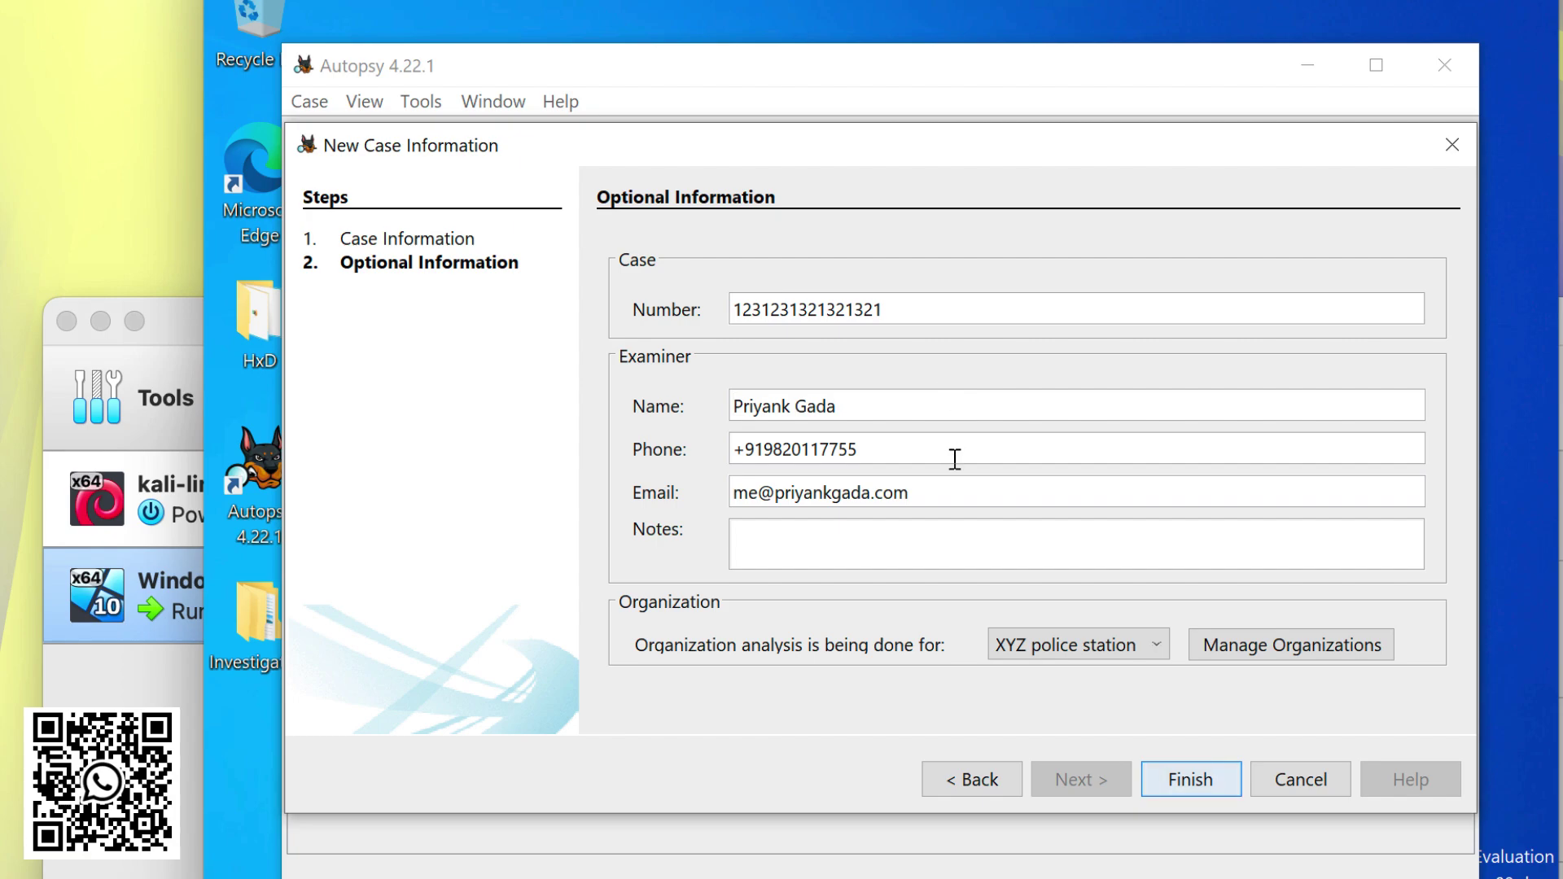
left_click(932, 497)
Examine the available organizations and the contact details stored for XYZ police station and CBI FBI
left_click(1113, 647)
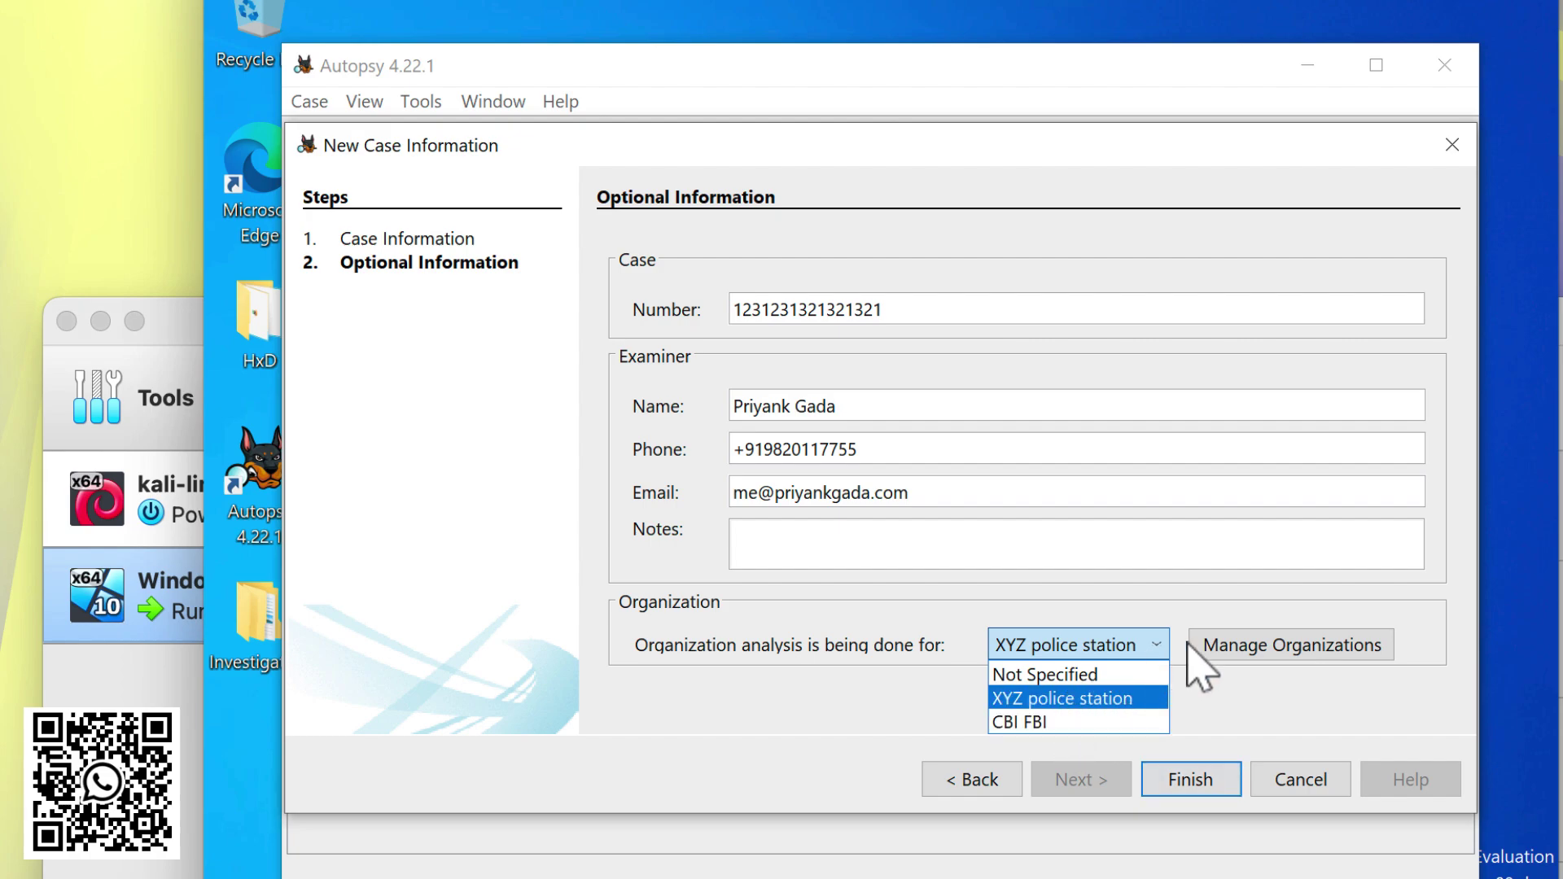
left_click(1216, 649)
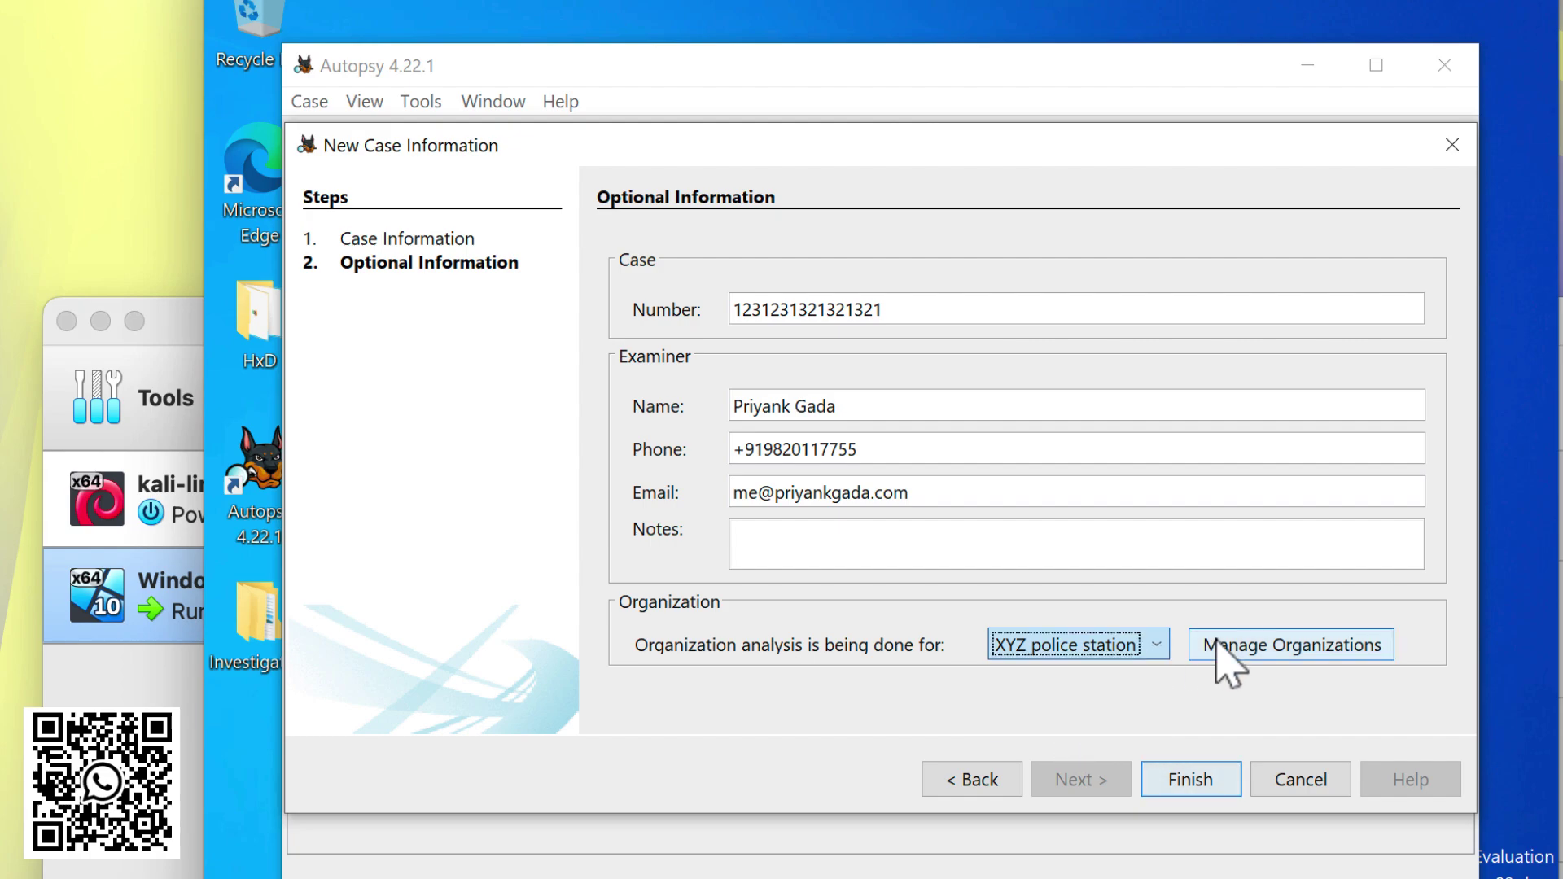
left_click(1221, 649)
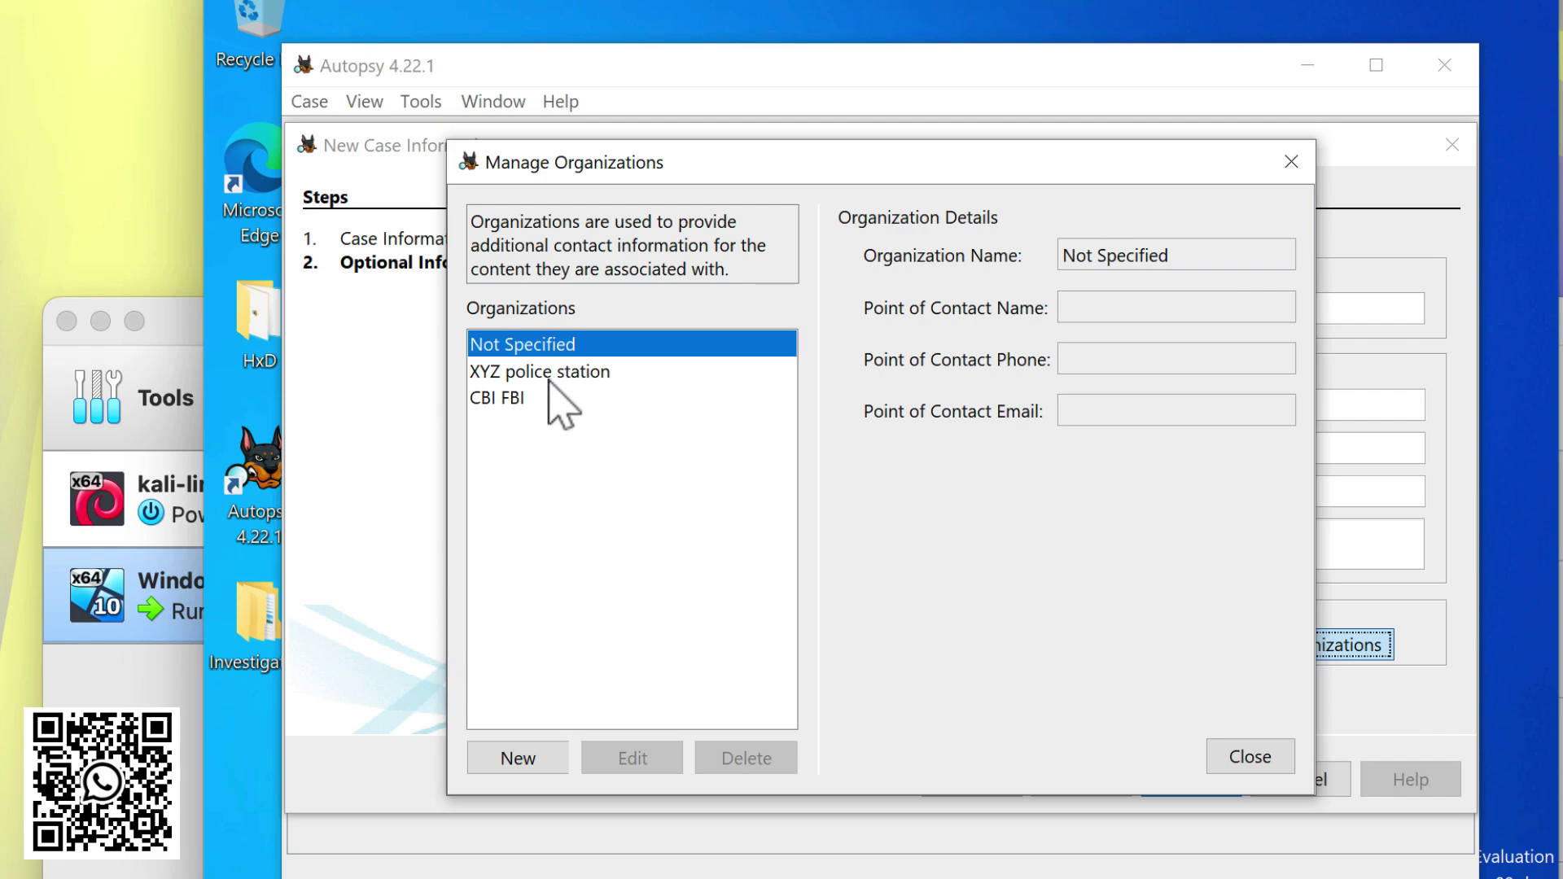
left_click(540, 374)
left_click(530, 396)
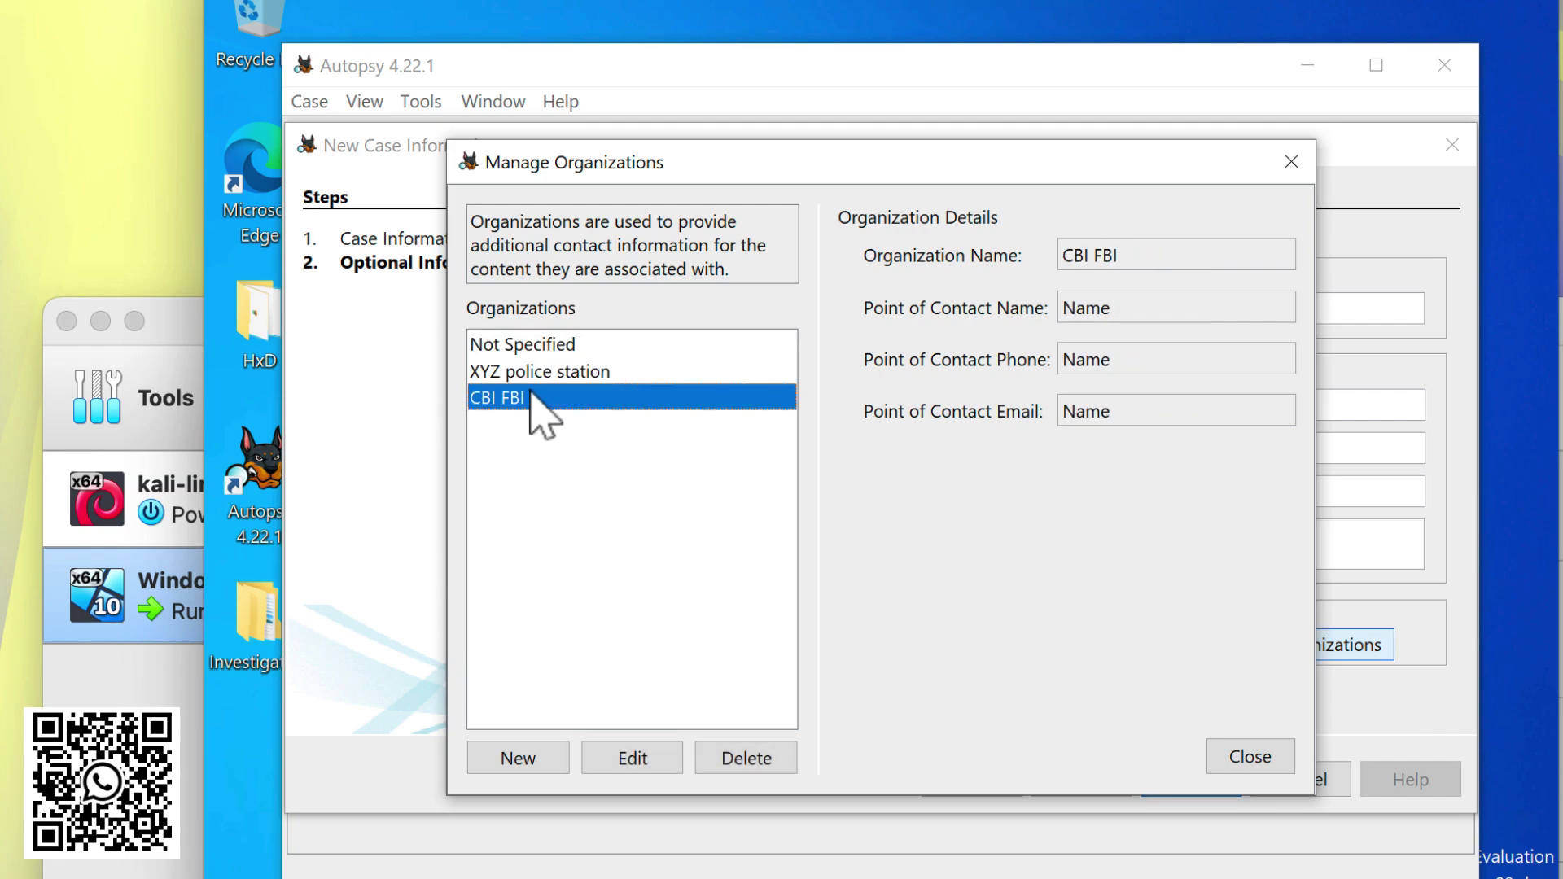
key("Up")
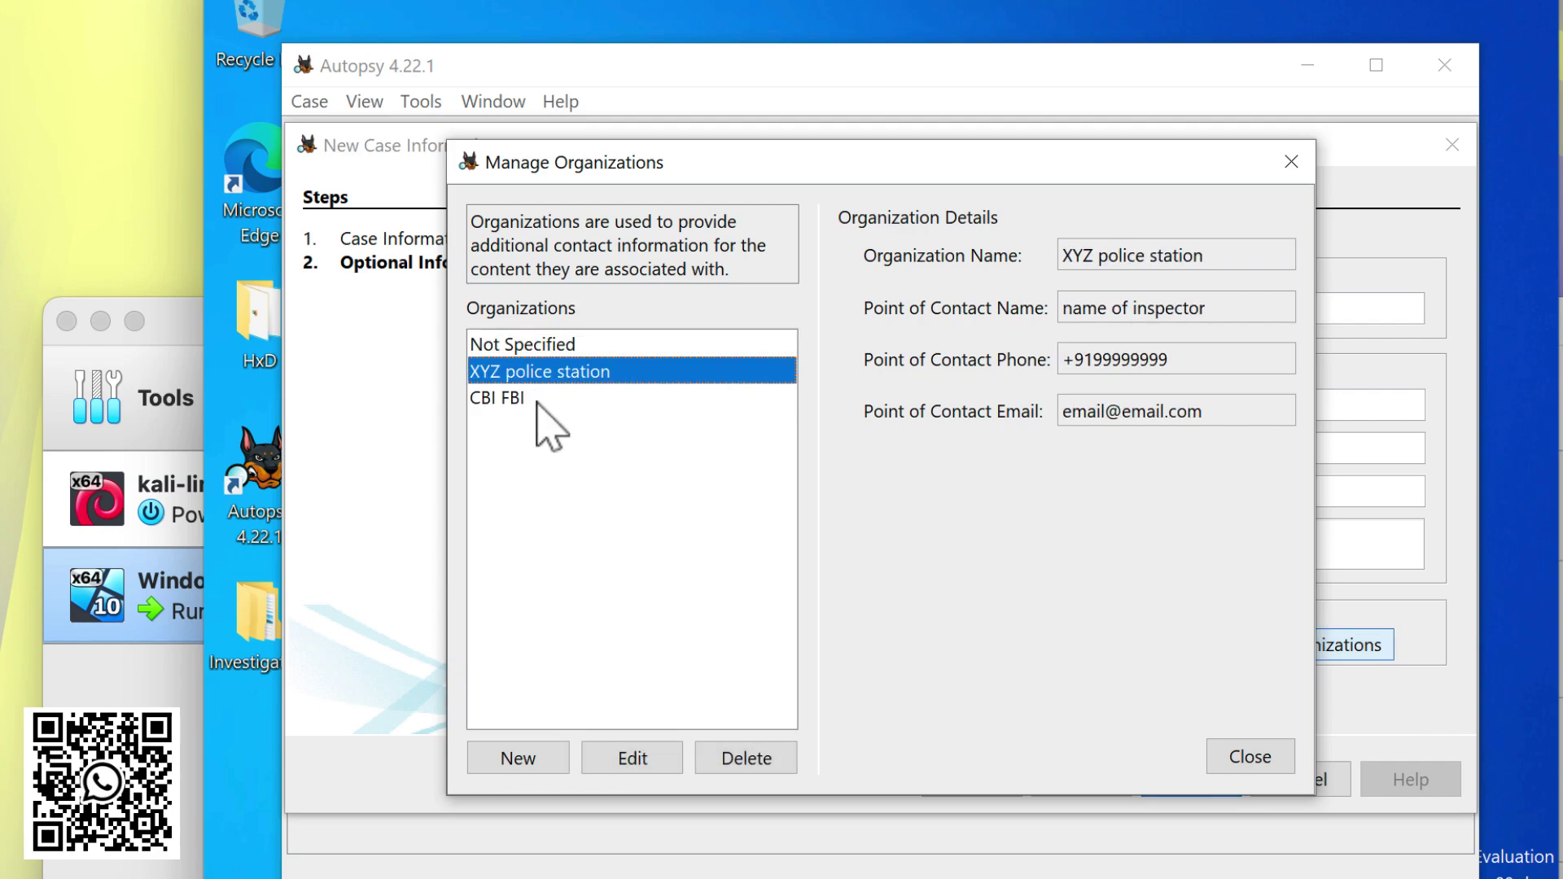
left_click(535, 399)
left_click(541, 378)
View the fields for adding a new organization, cancel without adding one, and leave organization management
left_click(499, 765)
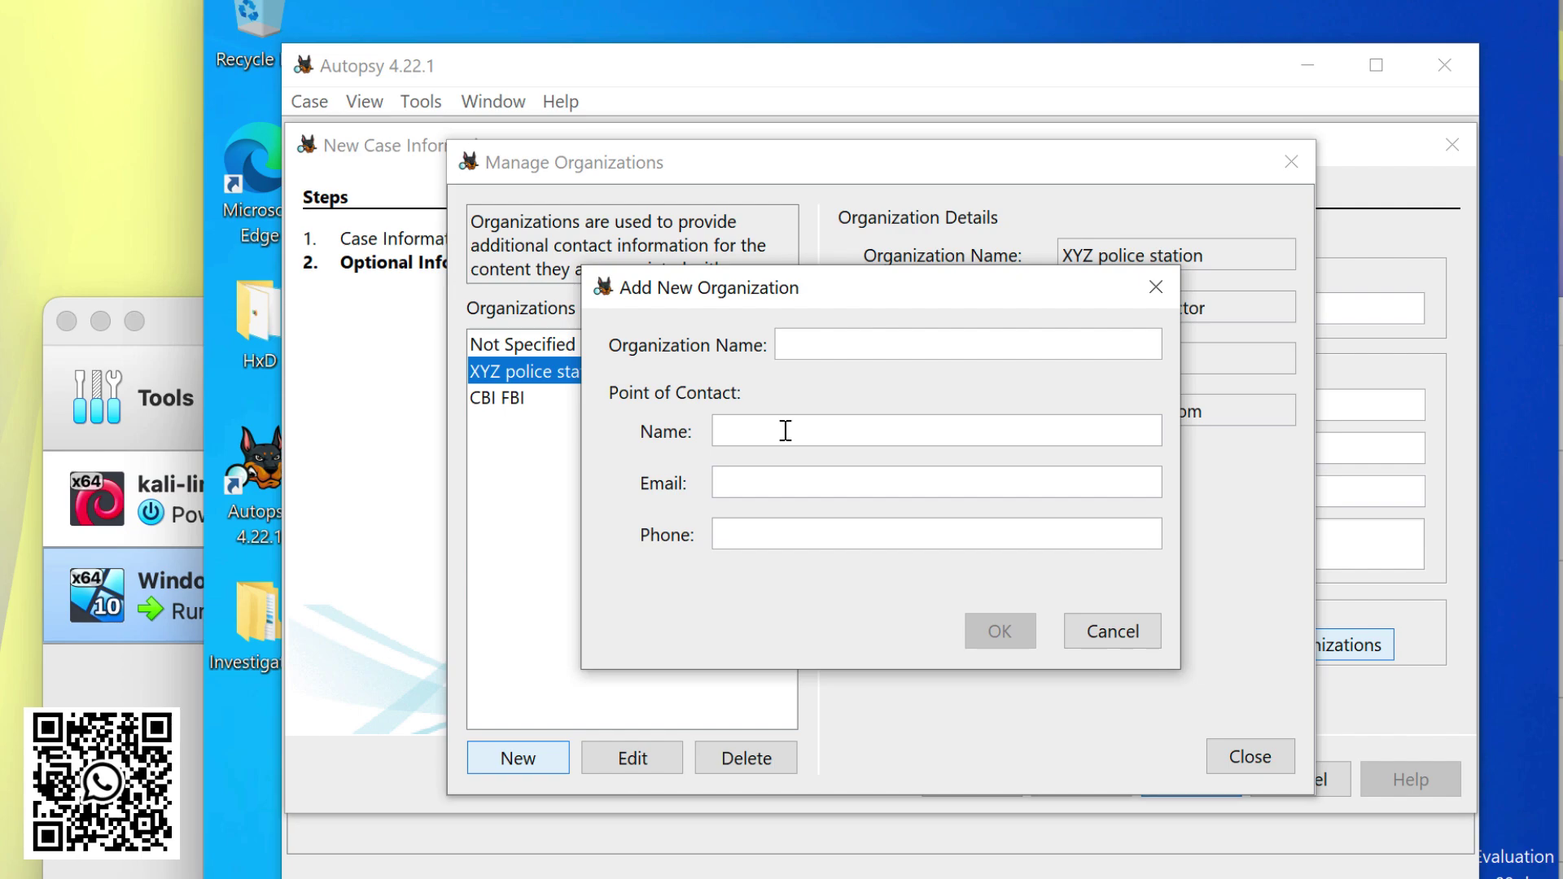
left_click(1119, 639)
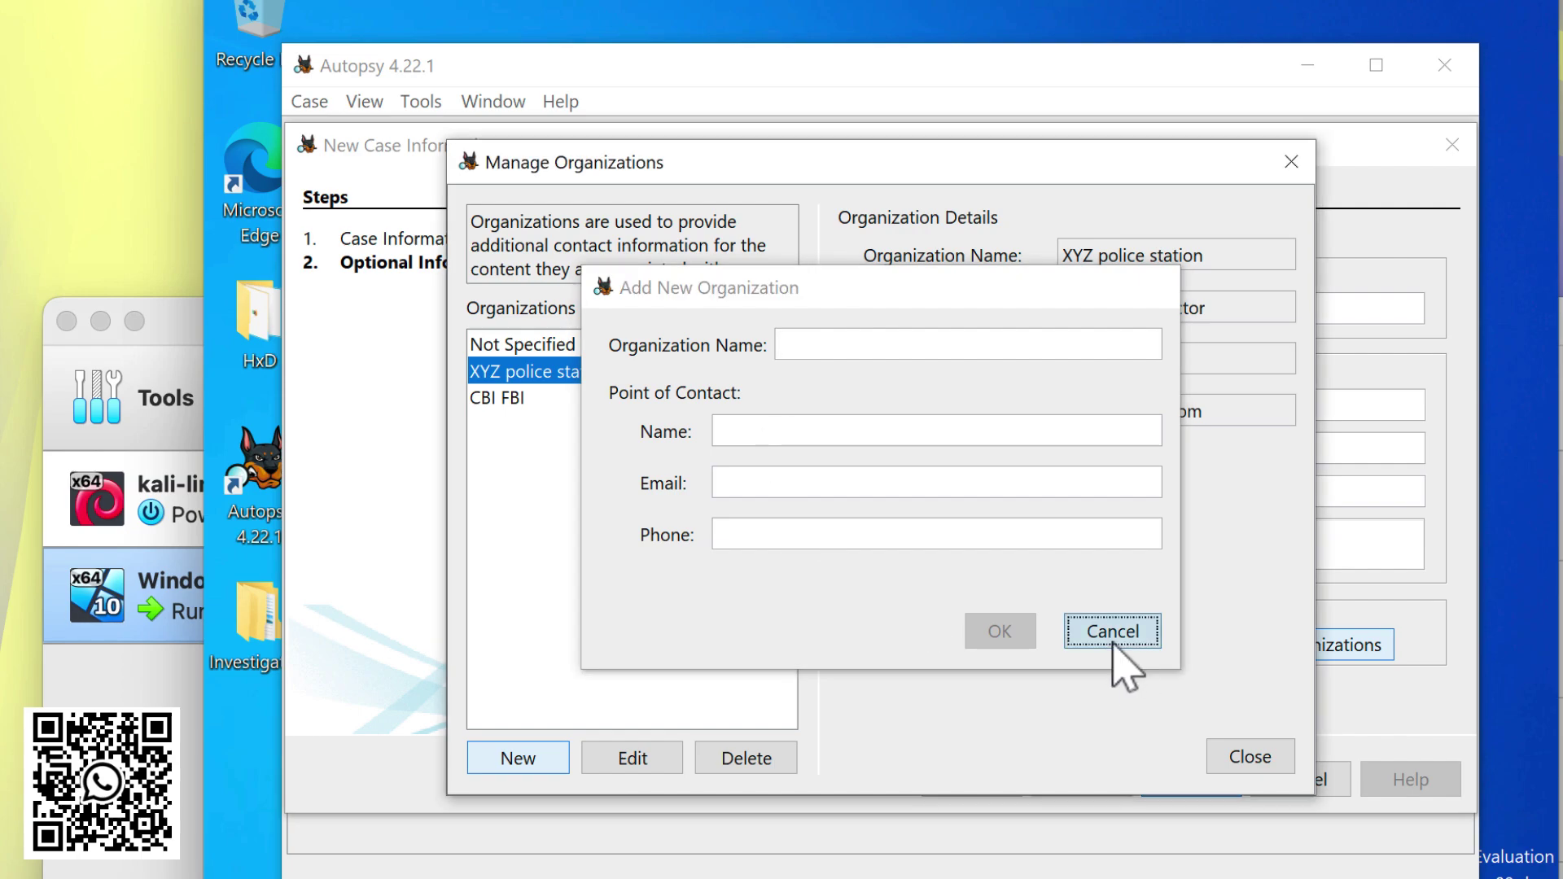
left_click(1249, 761)
Select XYZ police station as the organization the analysis is done for, and finish creating the case
left_click(1042, 655)
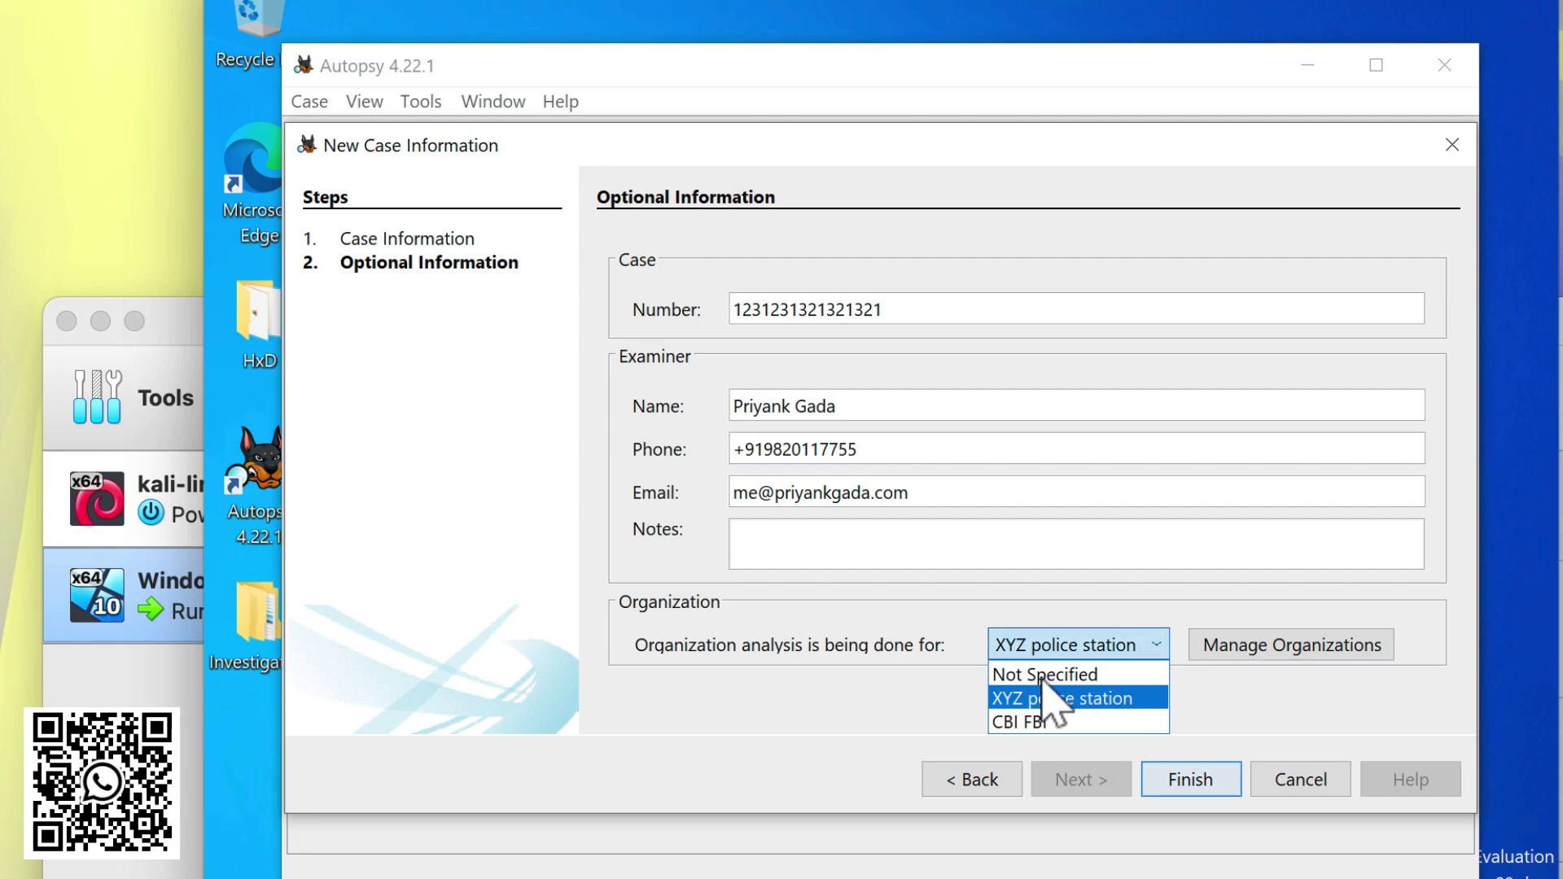
left_click(1049, 701)
left_click(1201, 782)
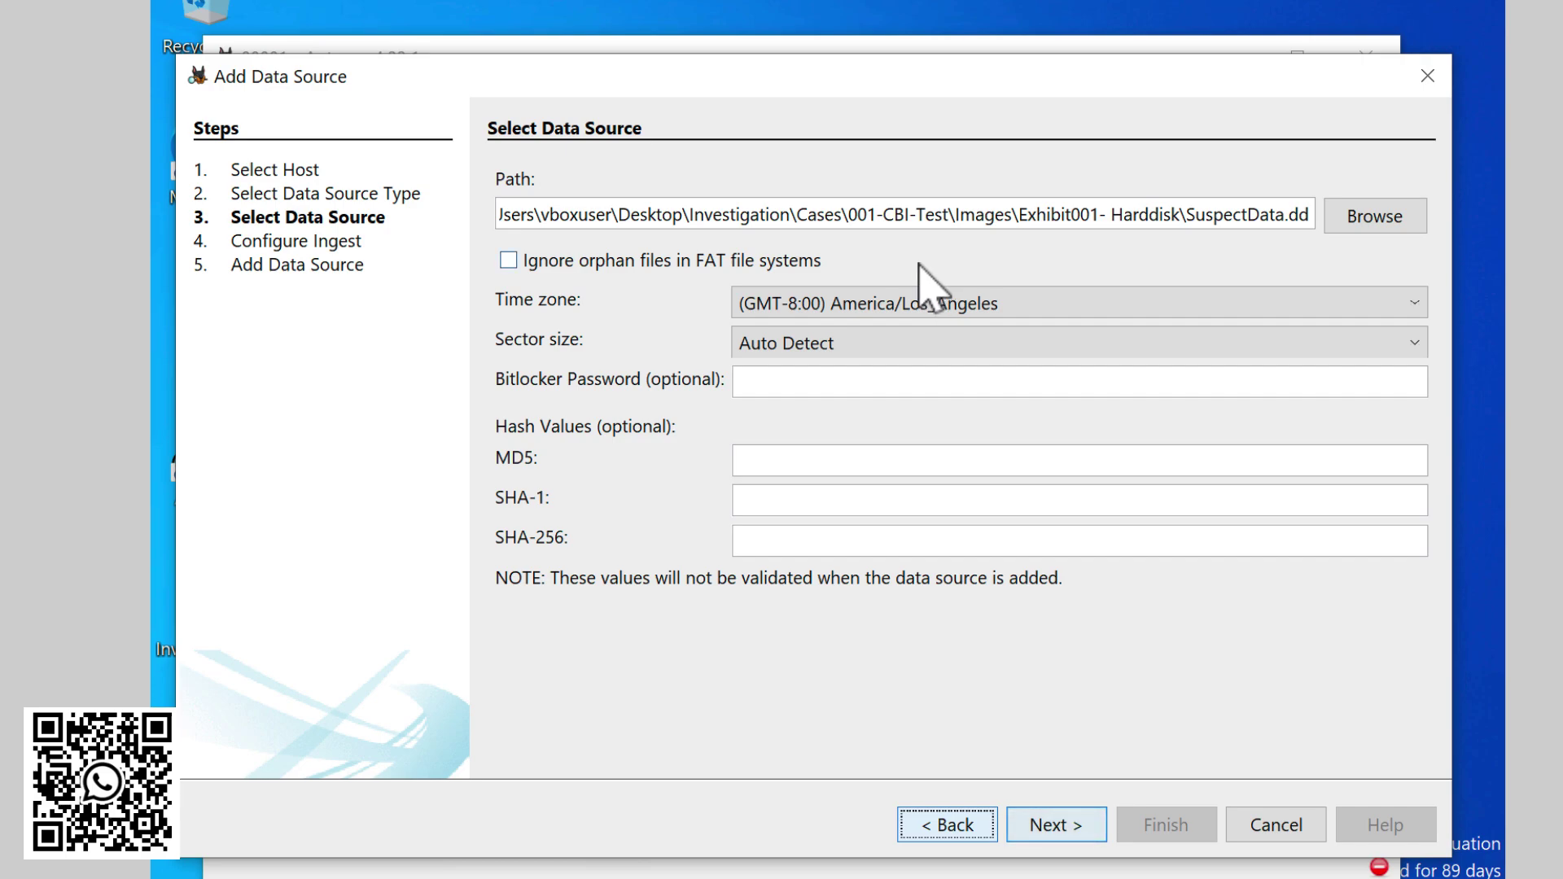
Accept the SuspectData.dd source with orphan files not ignored and time zone (GMT-8:00) America/Los_Angeles, and proceed to the ingest configuration
left_click(883, 257)
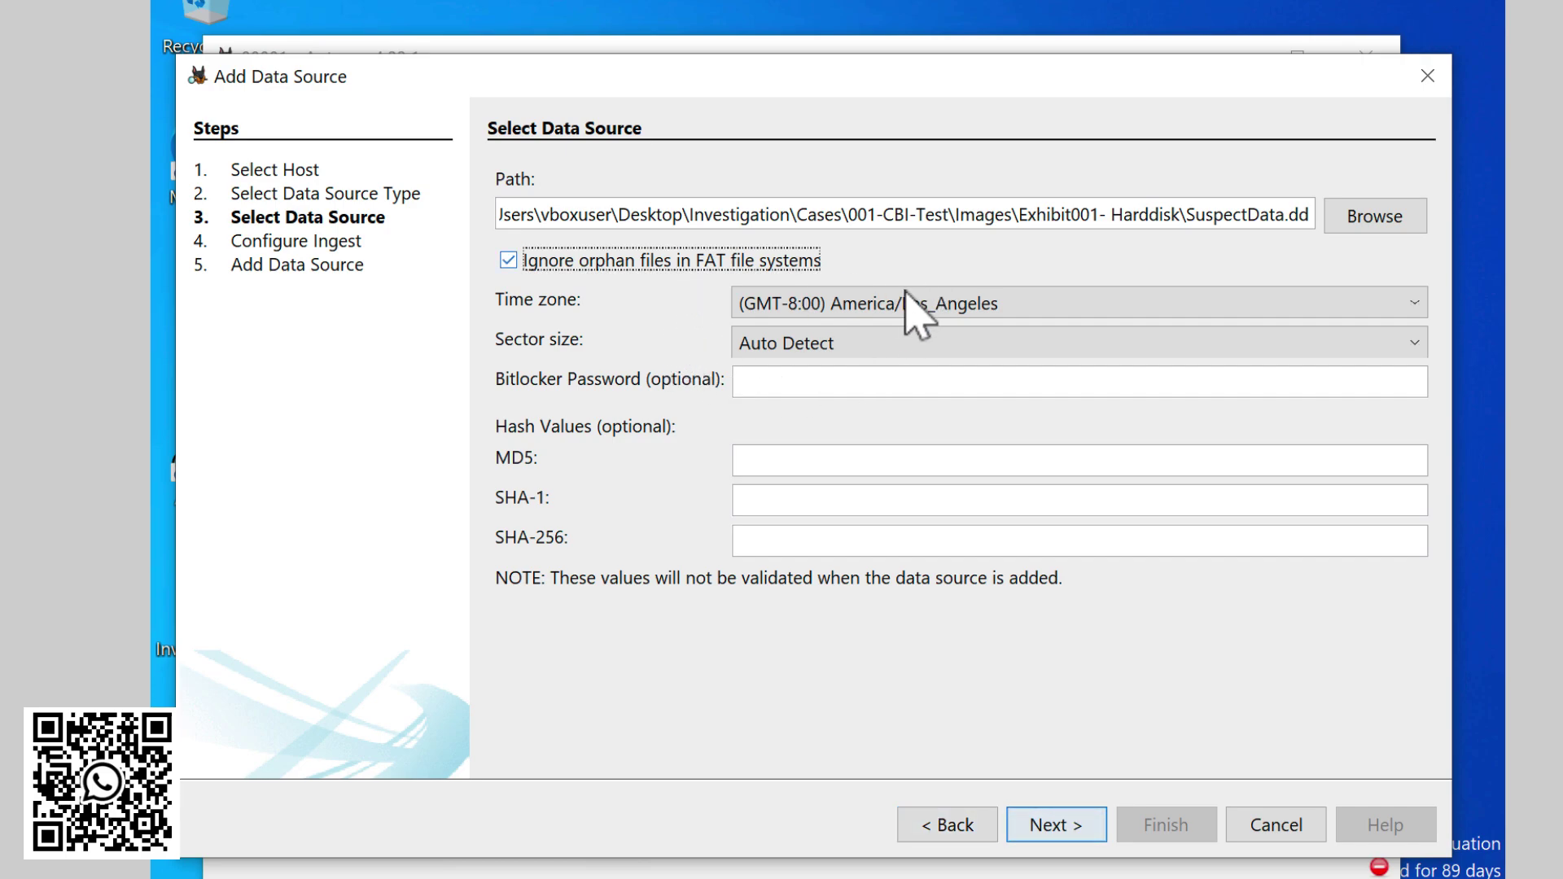
left_click(508, 259)
left_click(869, 304)
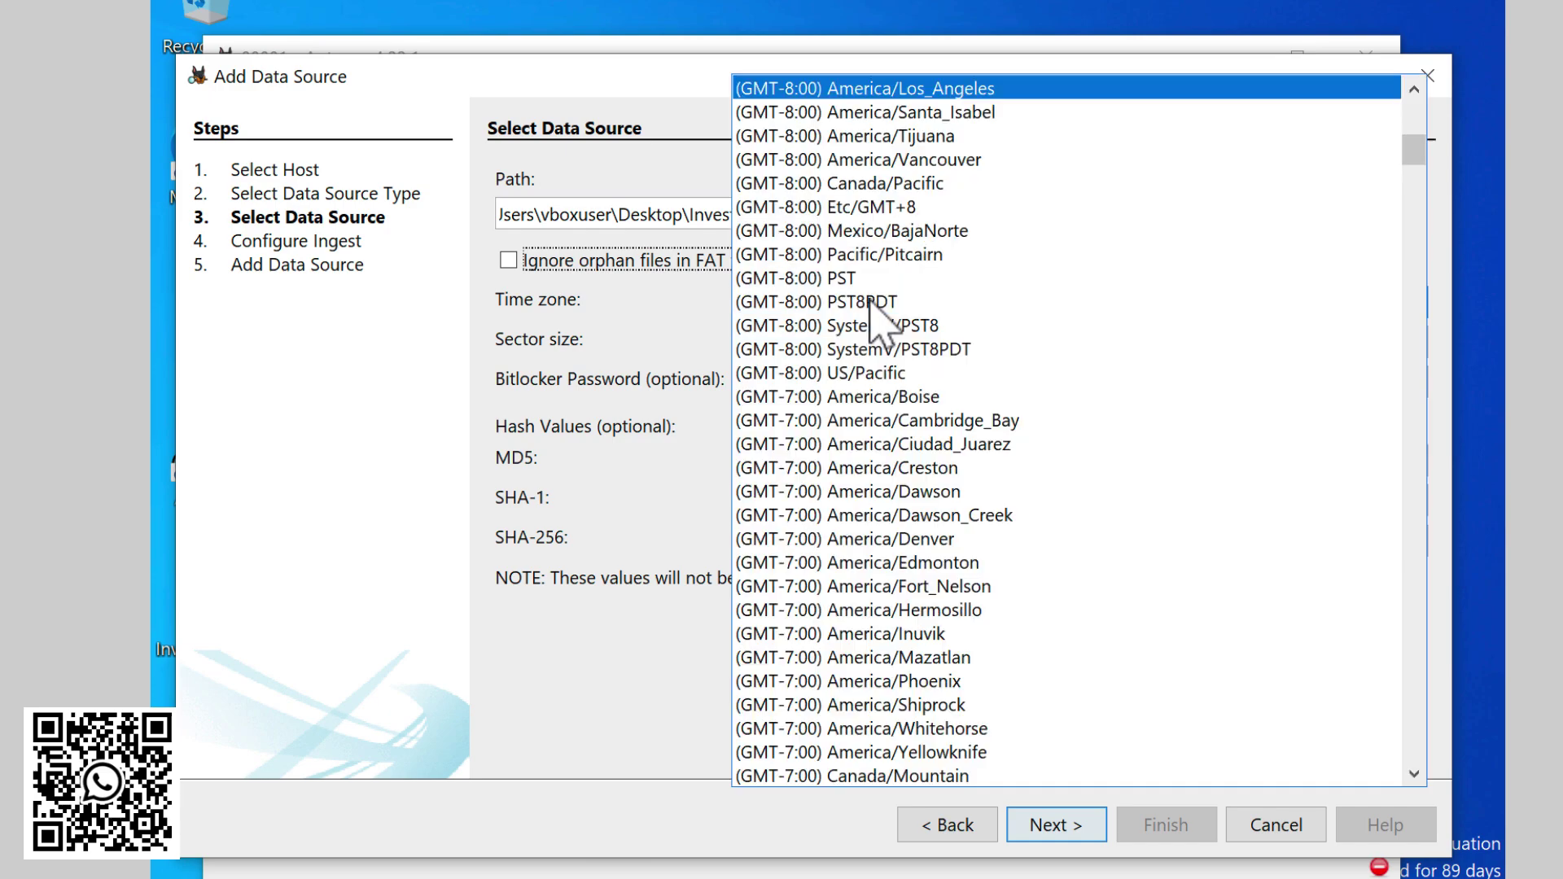
left_click(625, 392)
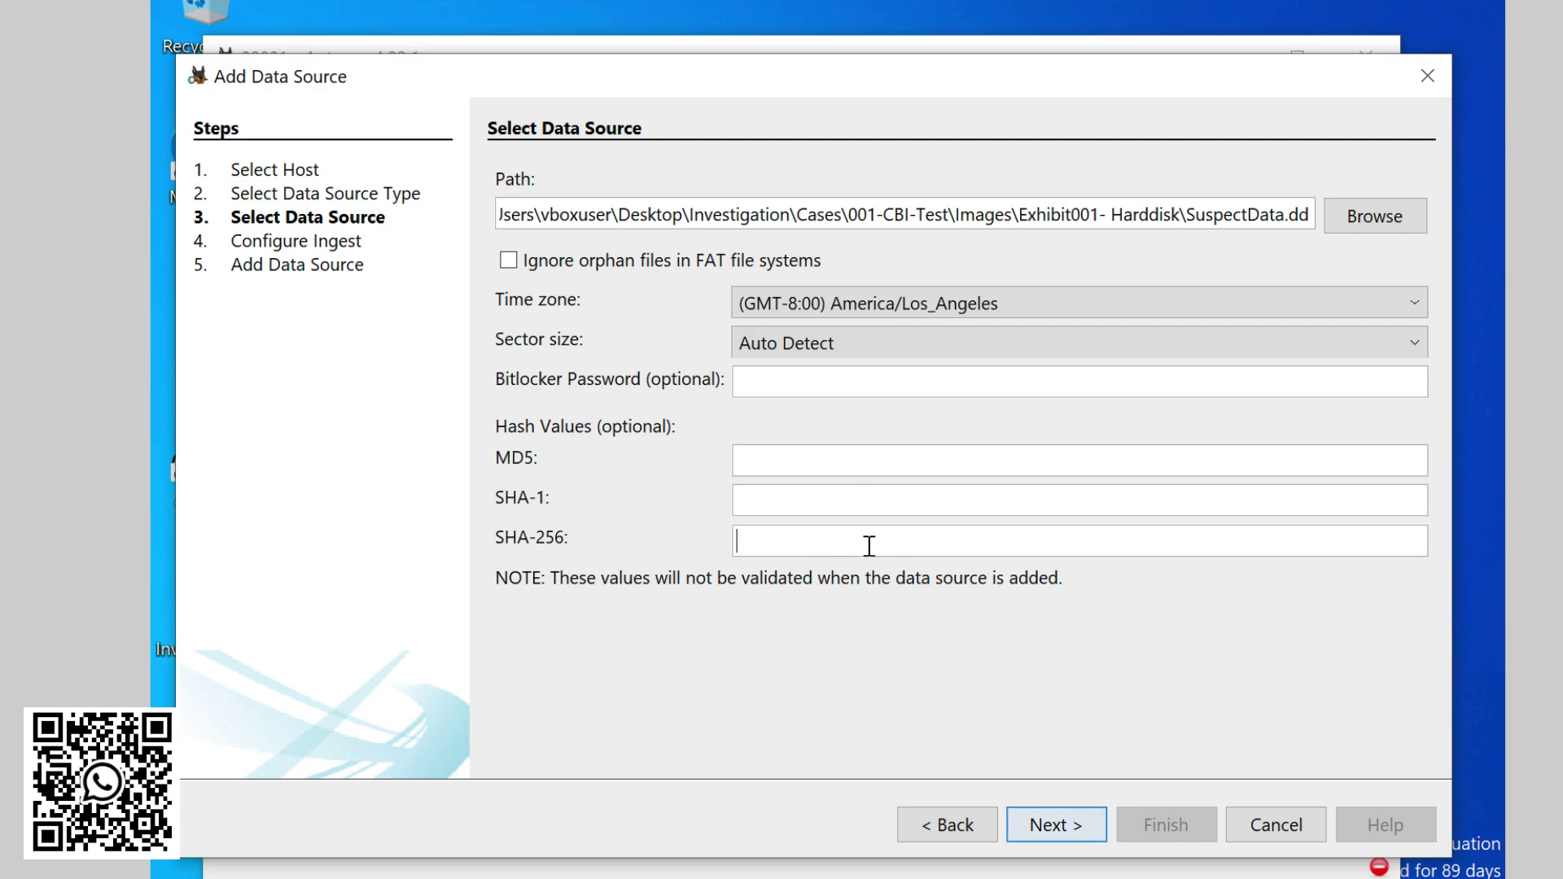
left_click(1056, 825)
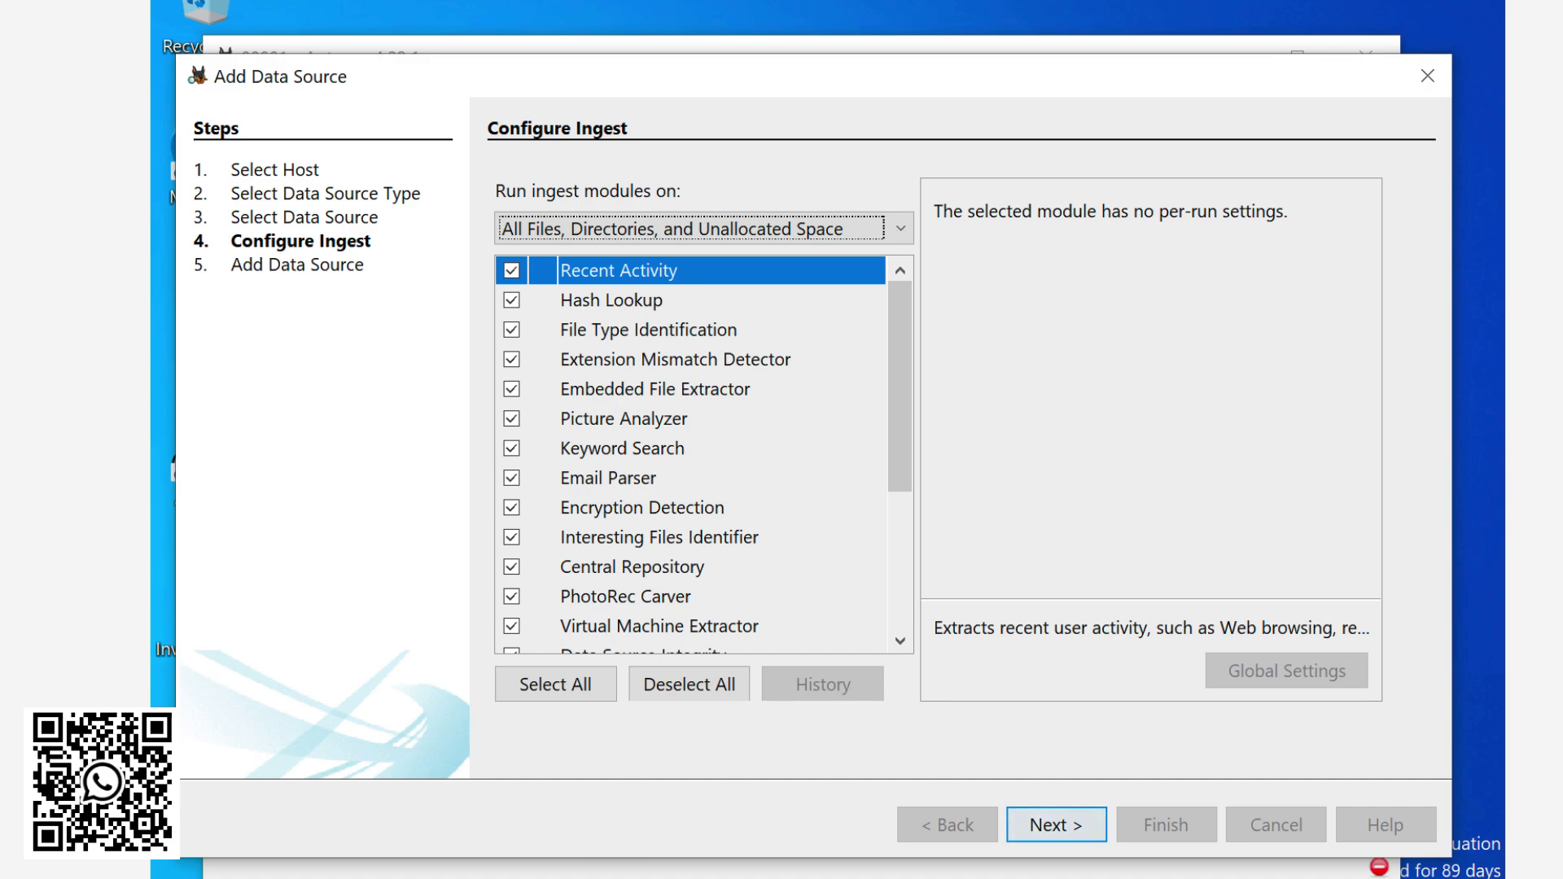
Review the settings of the Recent Activity and Hash Lookup ingest modules, keeping both enabled
left_click(799, 273)
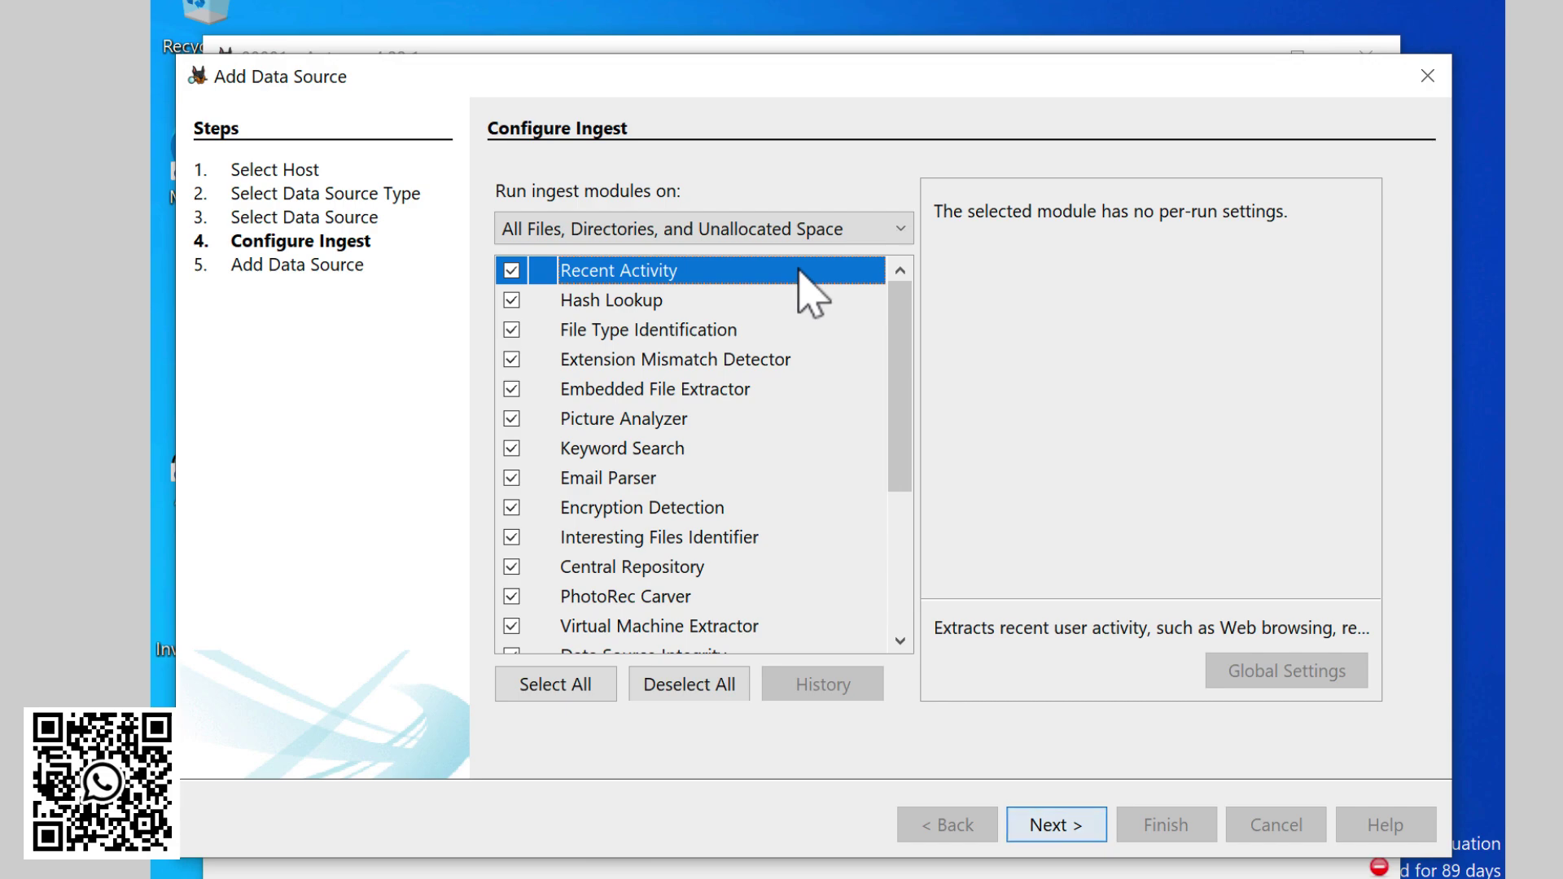
left_click(508, 273)
left_click(509, 269)
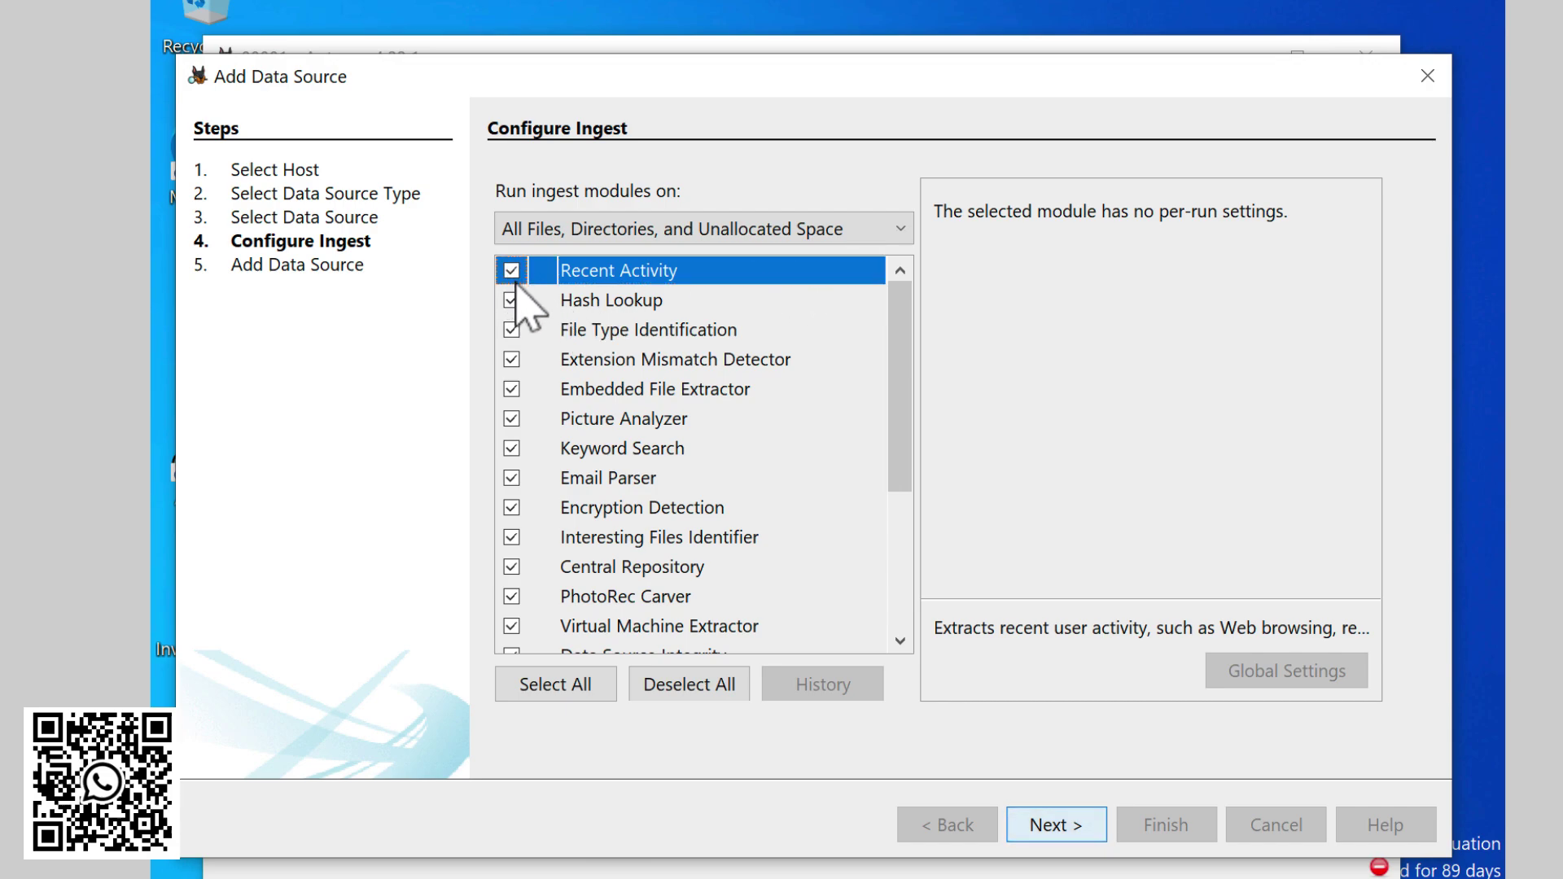
left_click(601, 299)
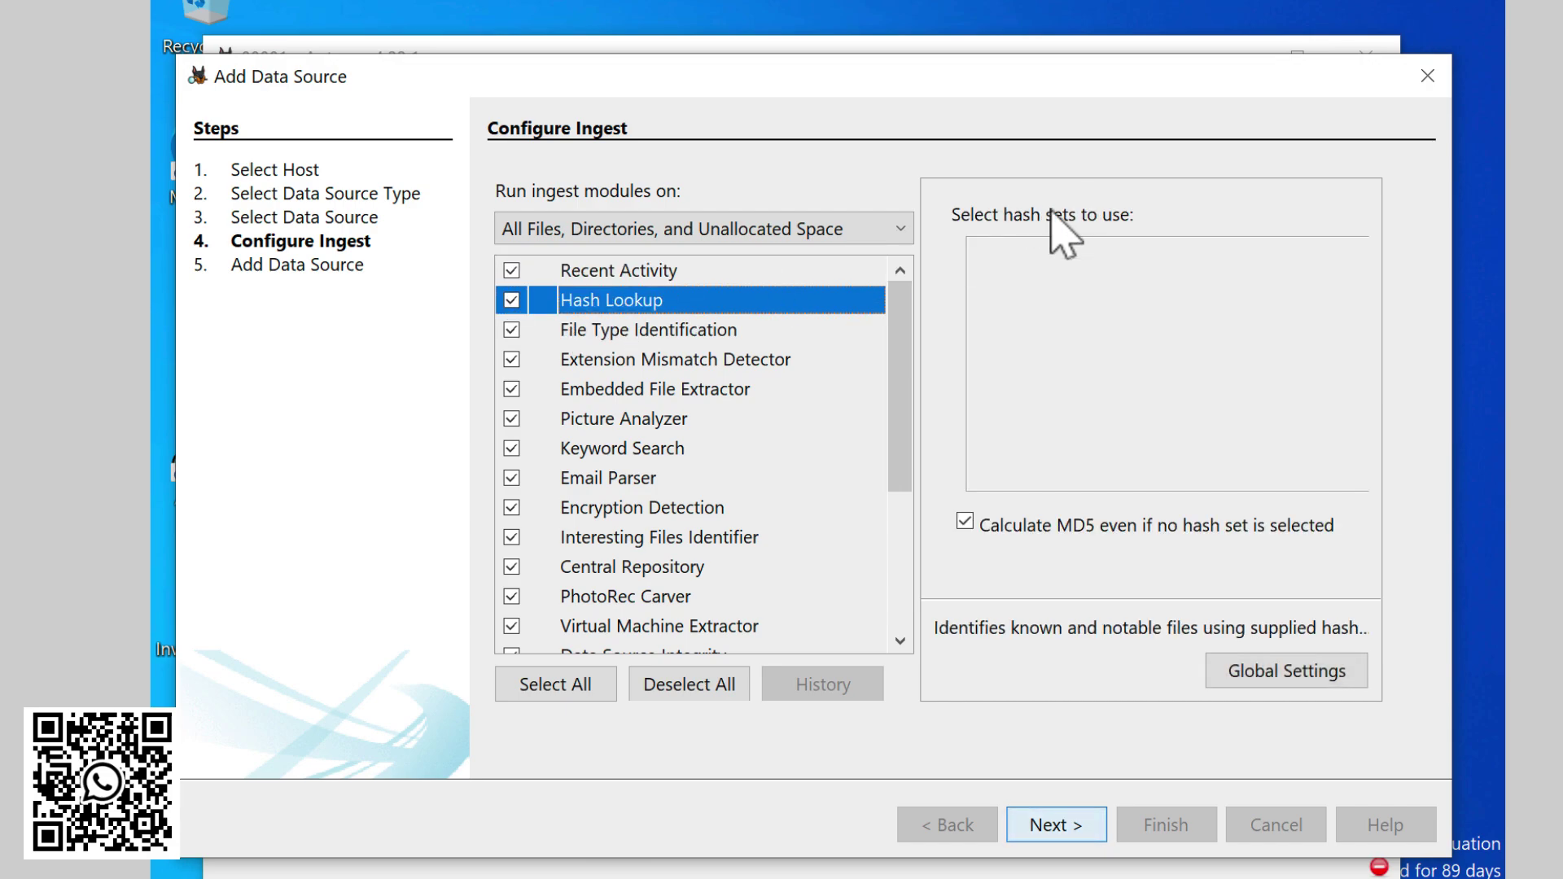